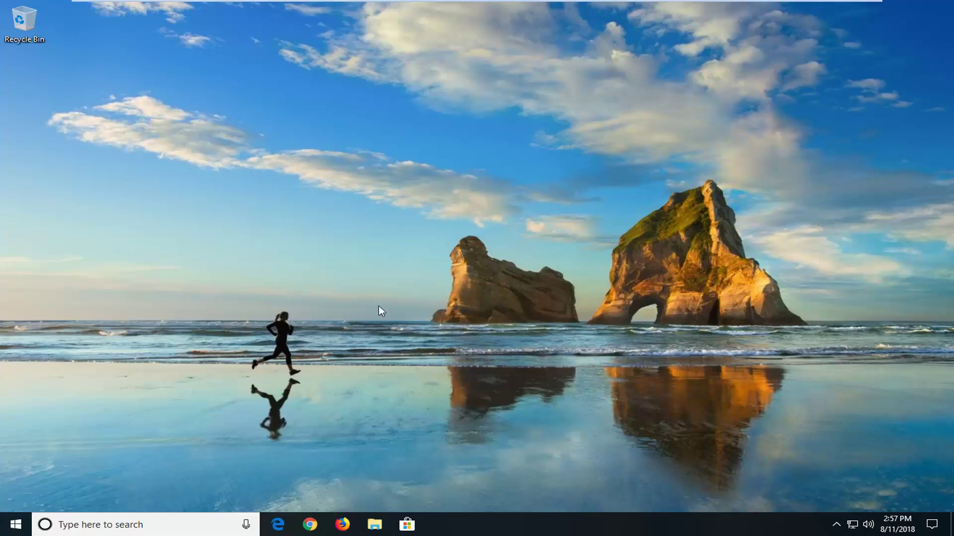
- Search Start for 'troubleshoot' and expand the Windows Update entry on the Troubleshoot page
left_click(16, 524)
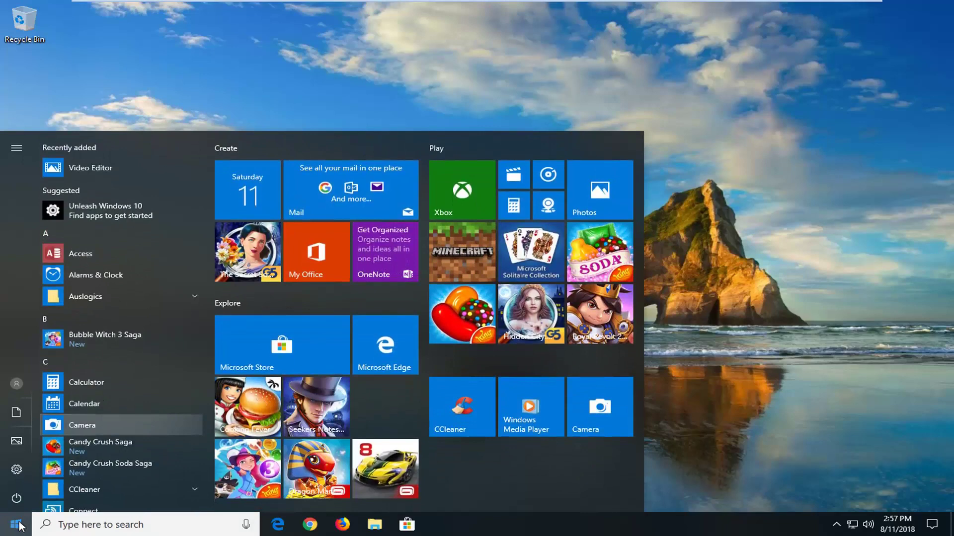
type("troubleshoot")
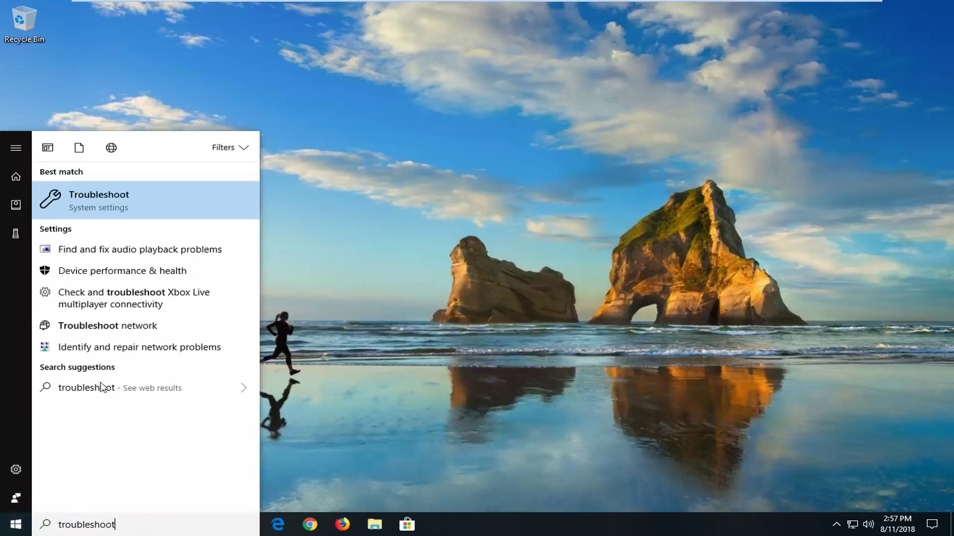
left_click(97, 201)
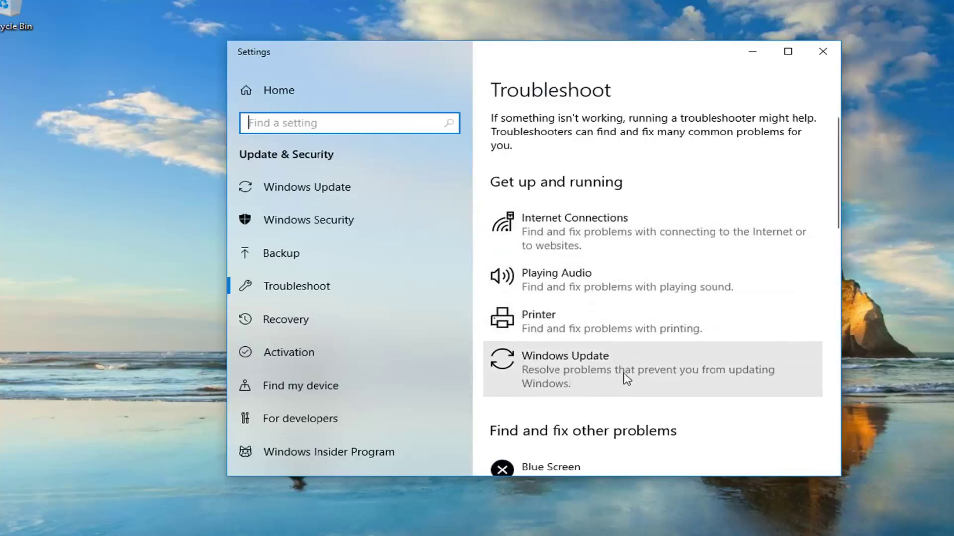
left_click(703, 376)
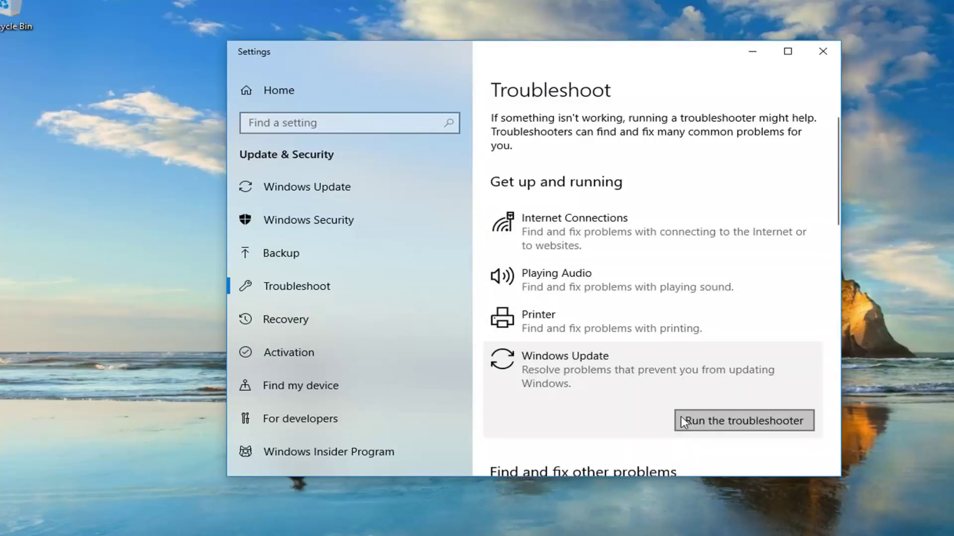
- Run the Windows Update troubleshooter until it reports pending changes needing a reboot
left_click(698, 417)
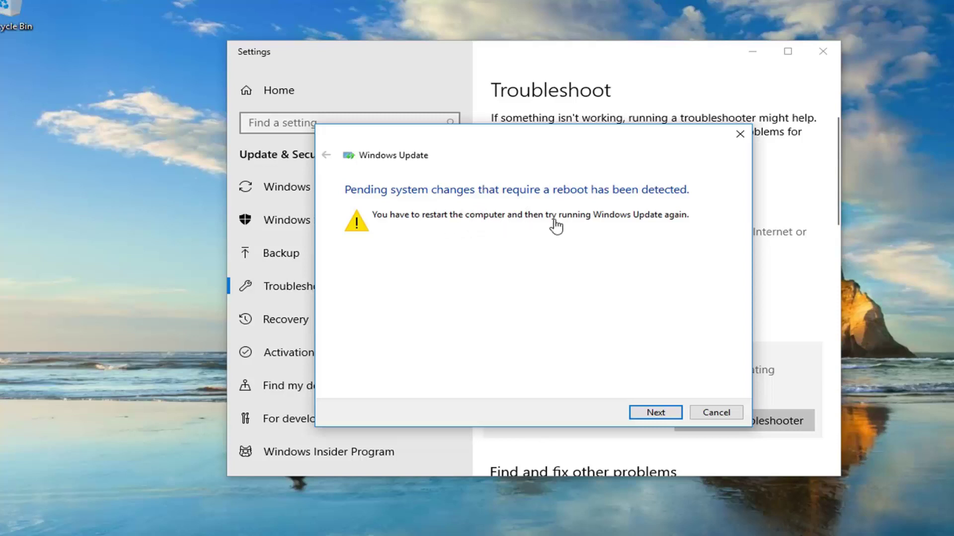
- Continue past the reboot warning, then close the finished troubleshooter and the Settings window
left_click(655, 412)
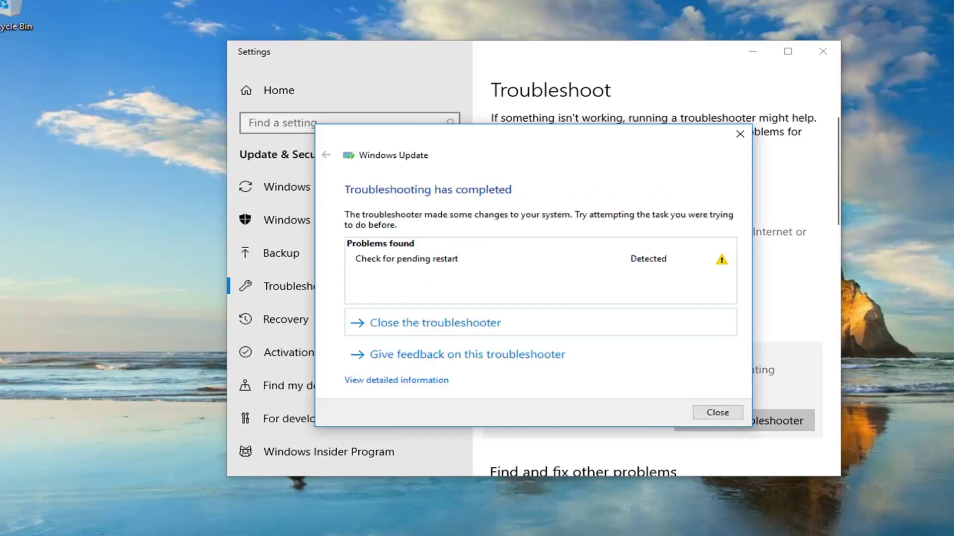
left_click(716, 413)
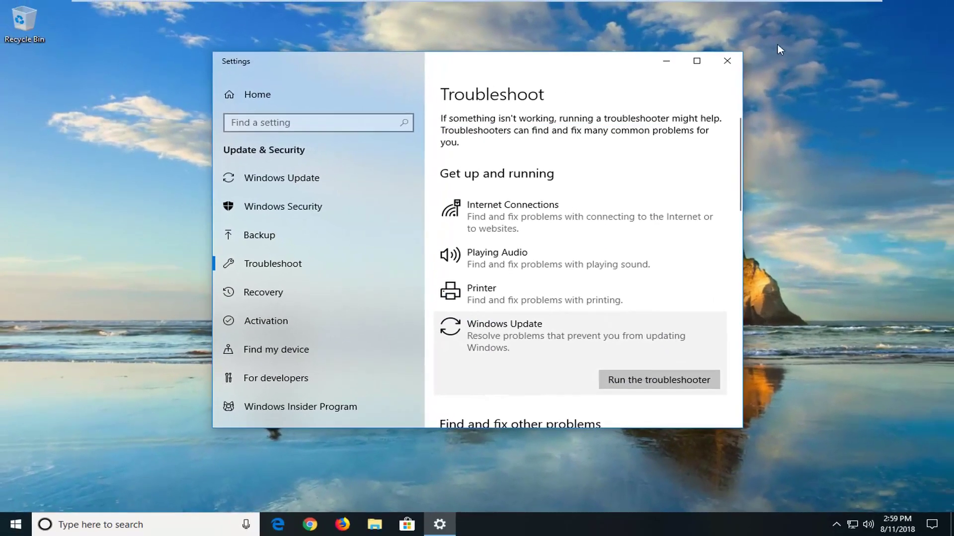
left_click(728, 65)
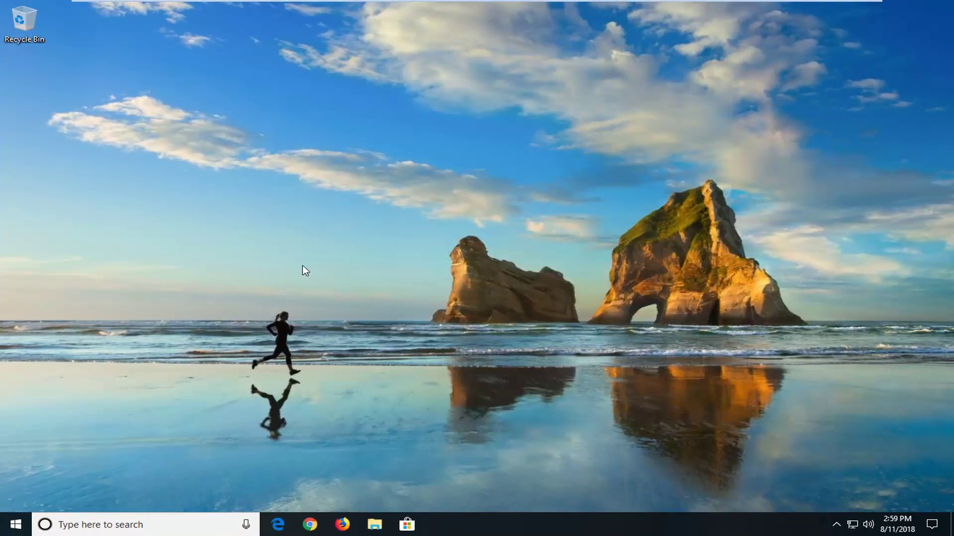
- Search Start for 'file explorer', correcting the typo, and open File Explorer
left_click(15, 526)
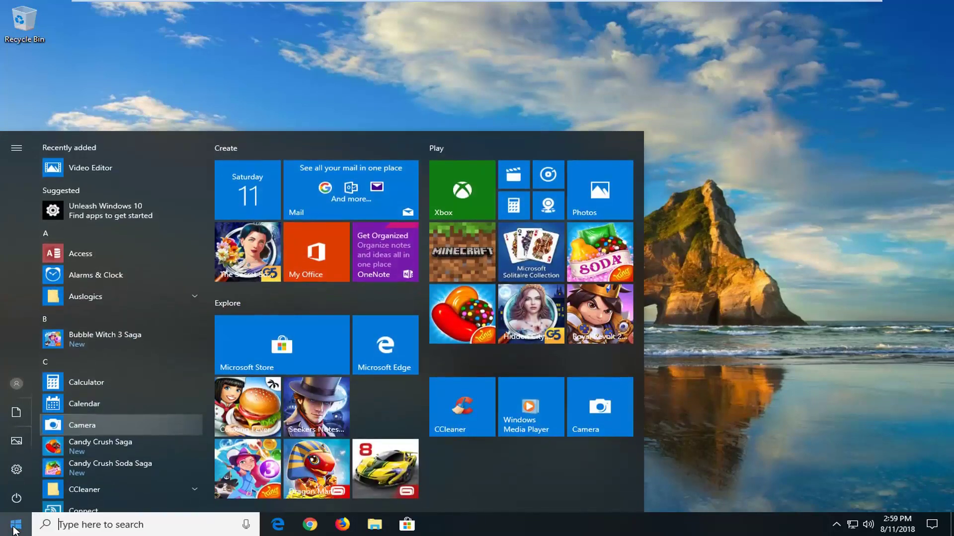
type("file exporer")
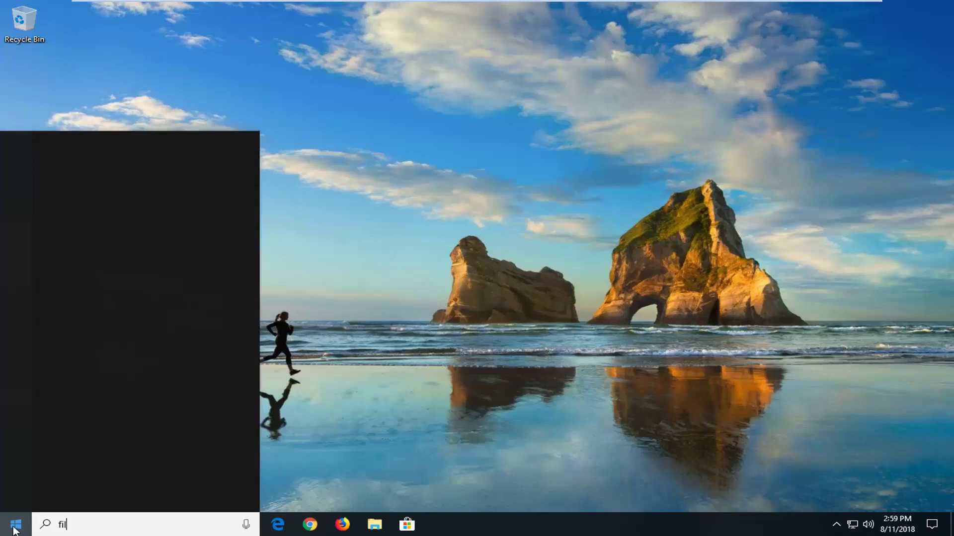
key("BackSpace")
key("BackSpace")
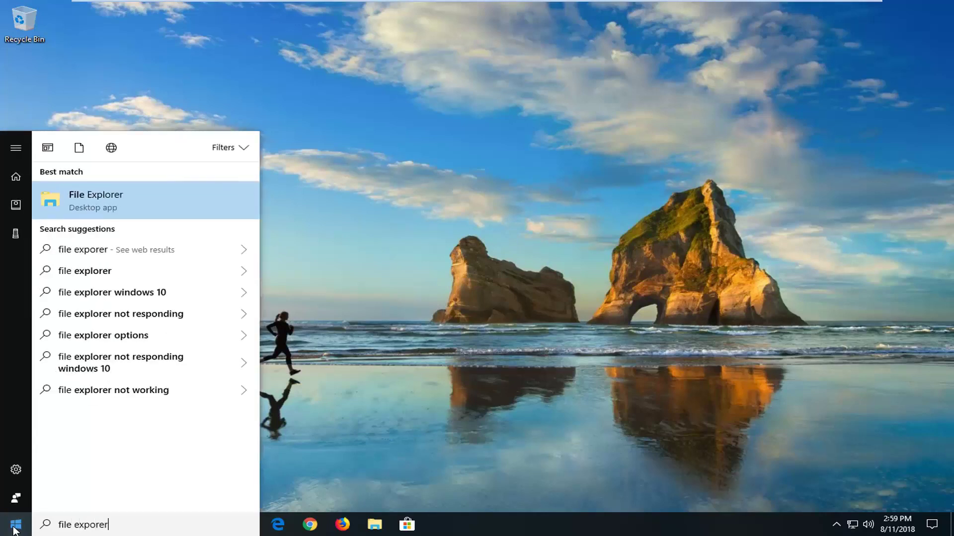
key("BackSpace")
key("BackSpace")
type("lor")
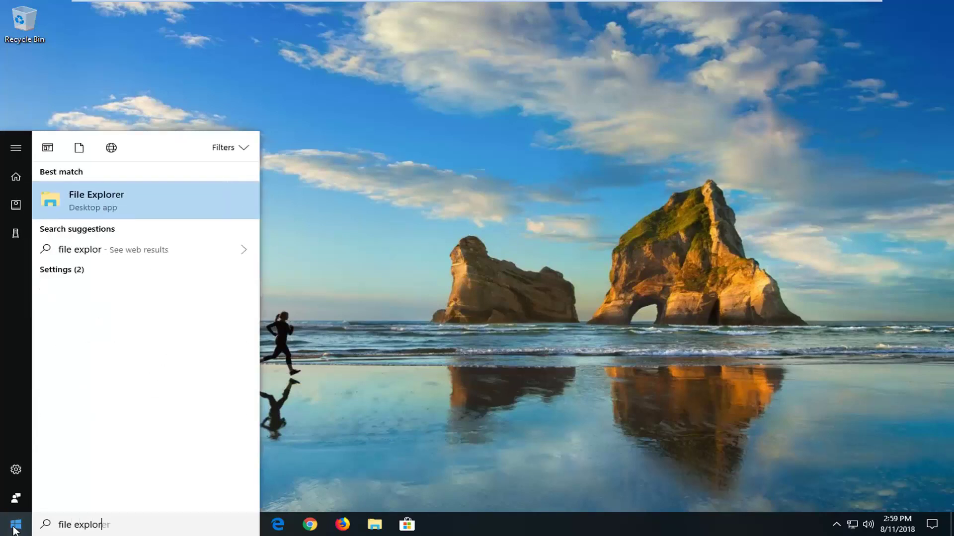
left_click(154, 214)
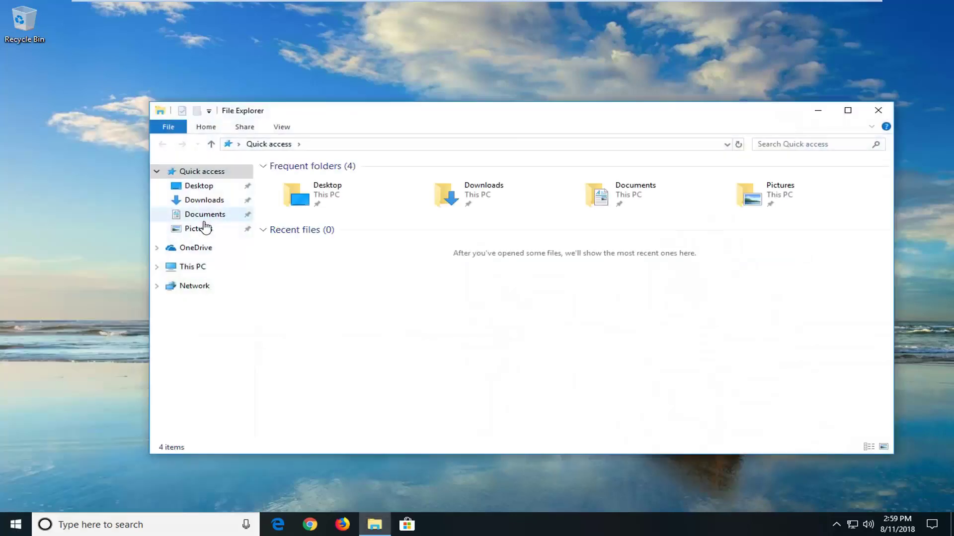
- Browse This PC > Local Disk (C:) > Windows and open the SoftwareDistribution folder
left_click(186, 271)
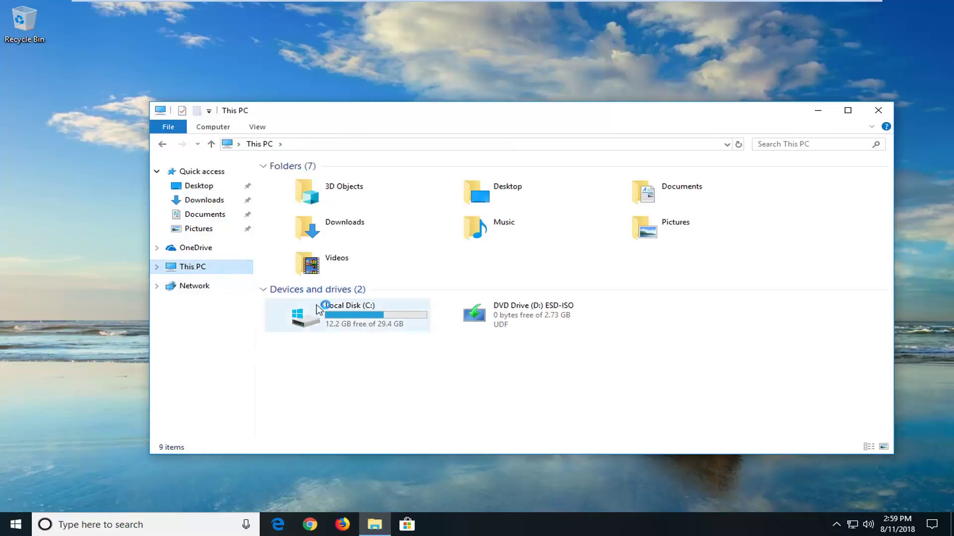
mouse_move(351, 318)
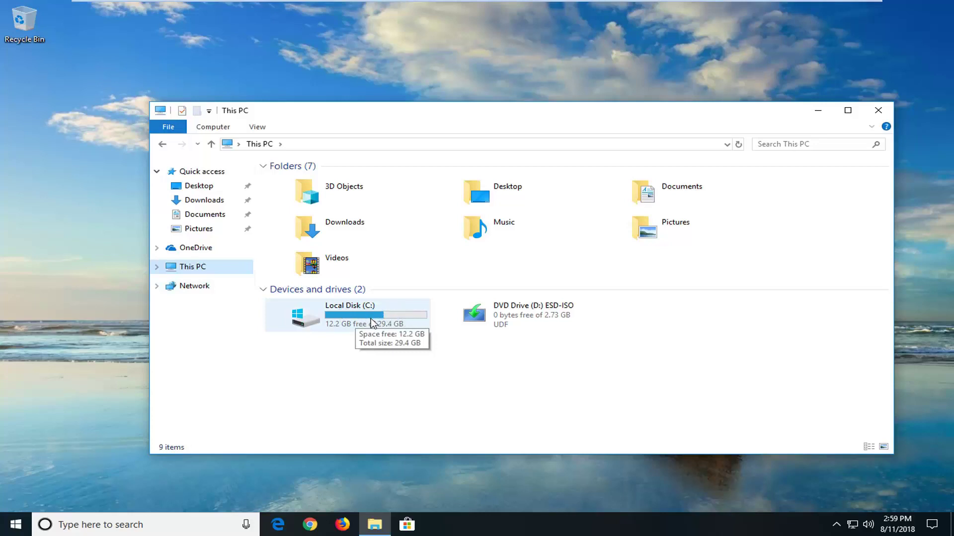
left_click(371, 317)
double_click(373, 323)
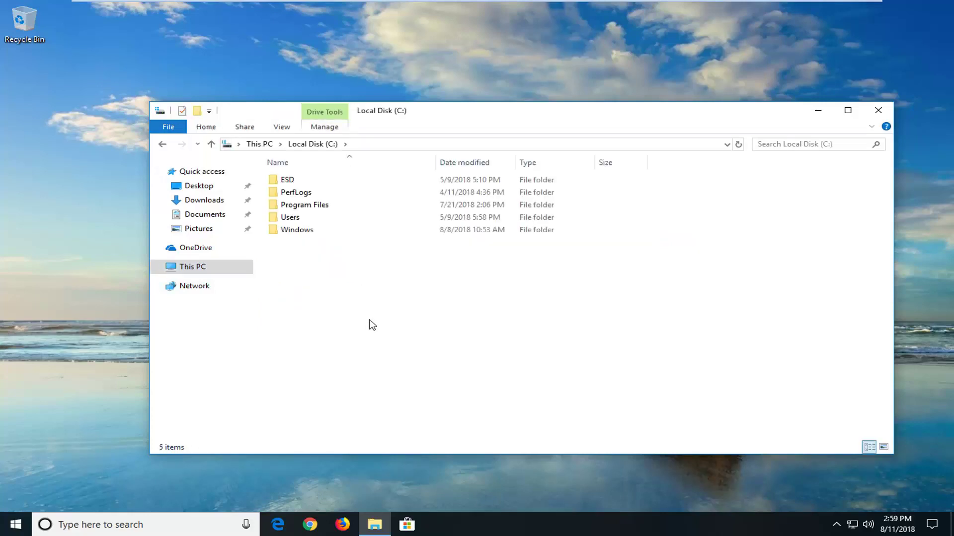
double_click(297, 230)
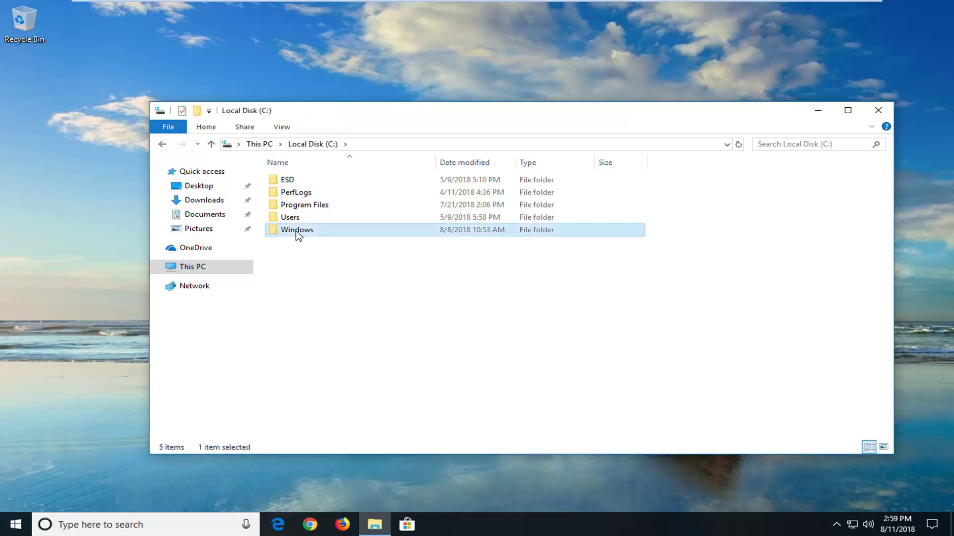
scroll(304, 241, "down", 13)
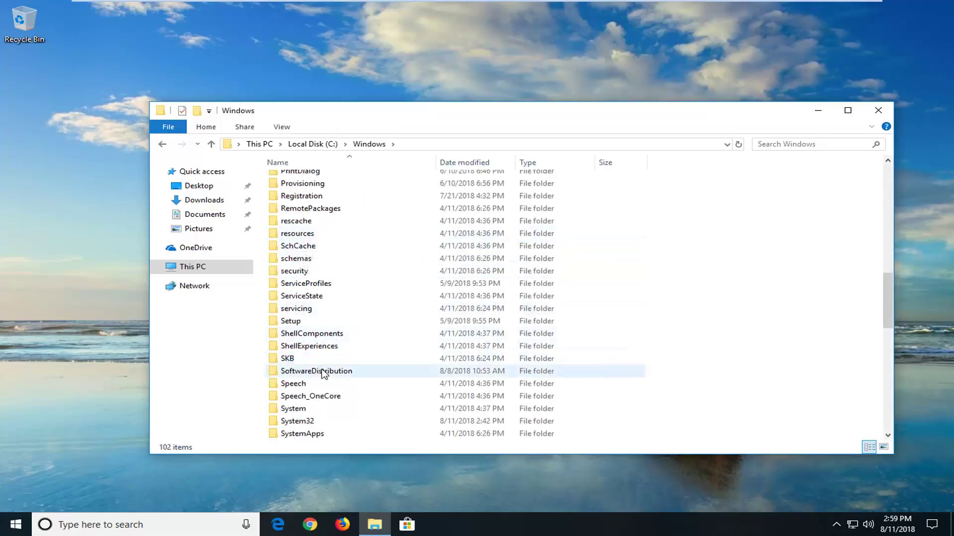
double_click(324, 373)
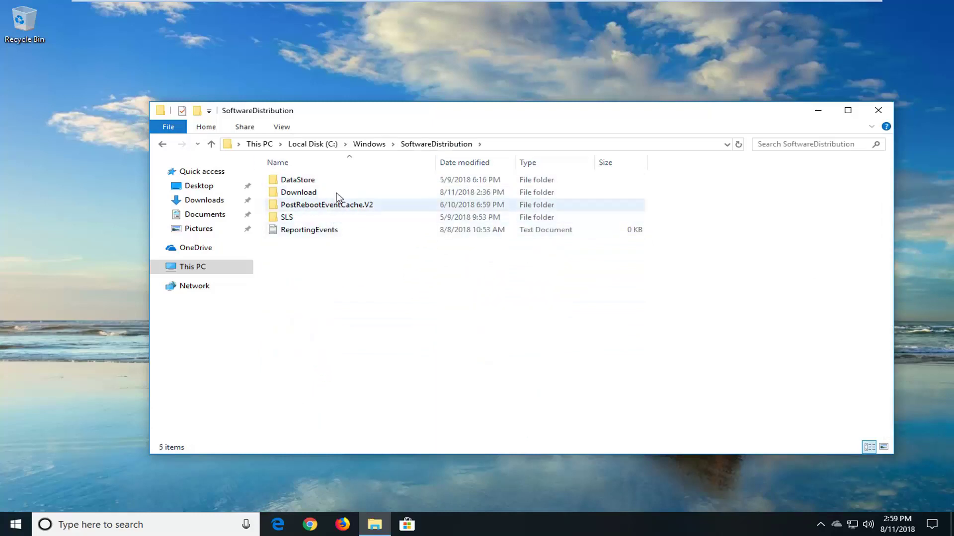
- Delete all five SoftwareDistribution items, skipping every in-use item
left_click_drag(416, 351, 321, 112)
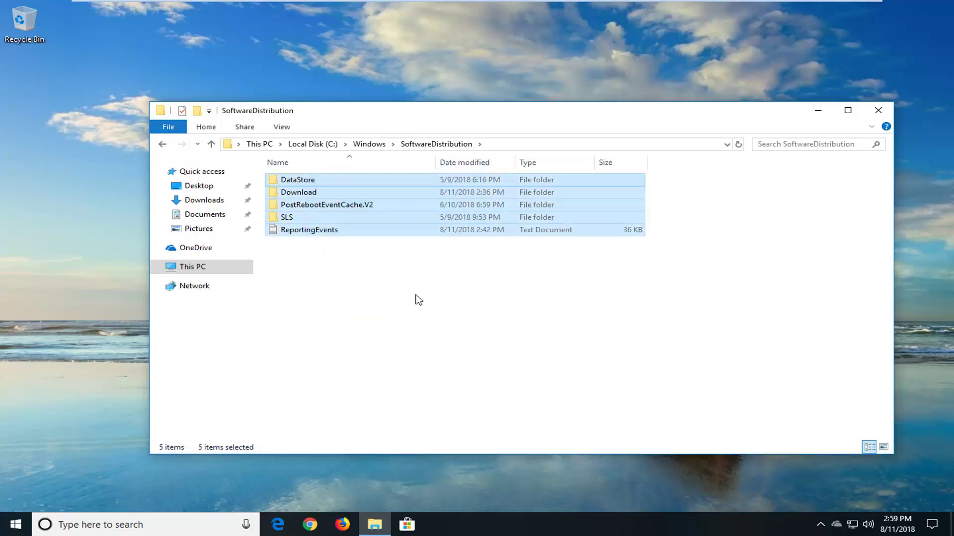
right_click(346, 192)
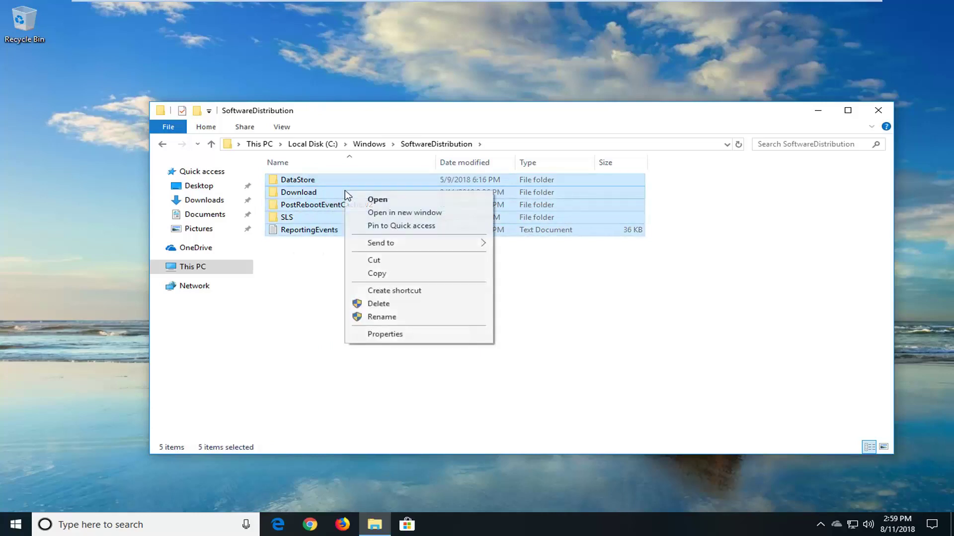
left_click(382, 304)
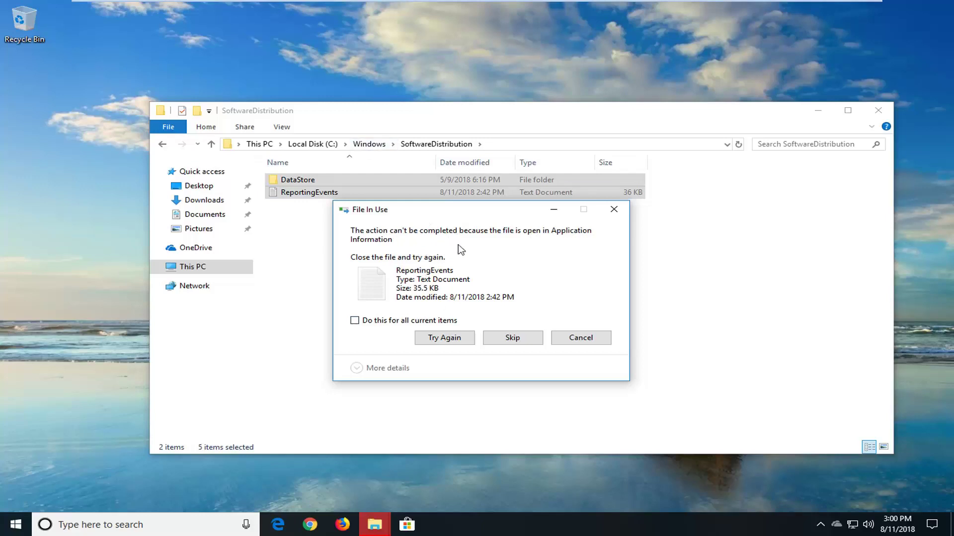
left_click(514, 340)
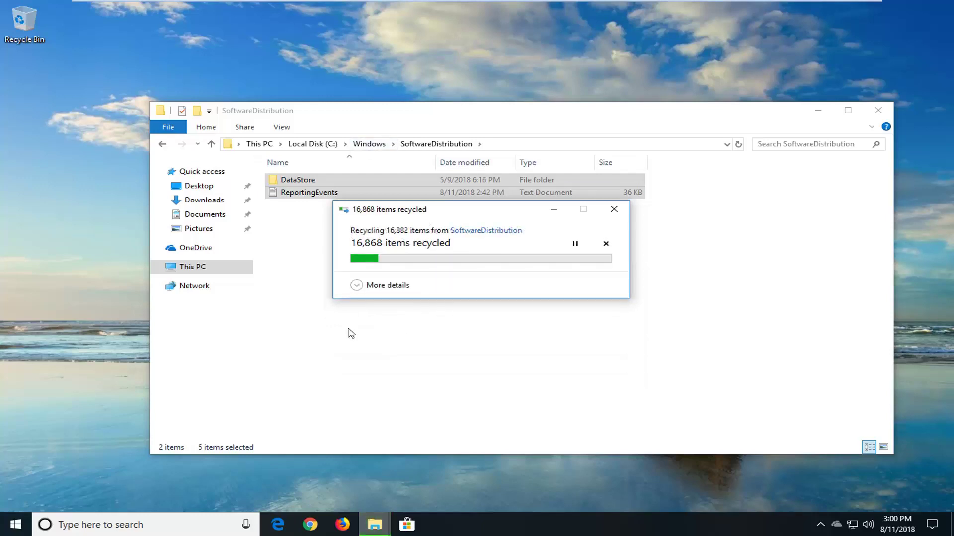
left_click(366, 319)
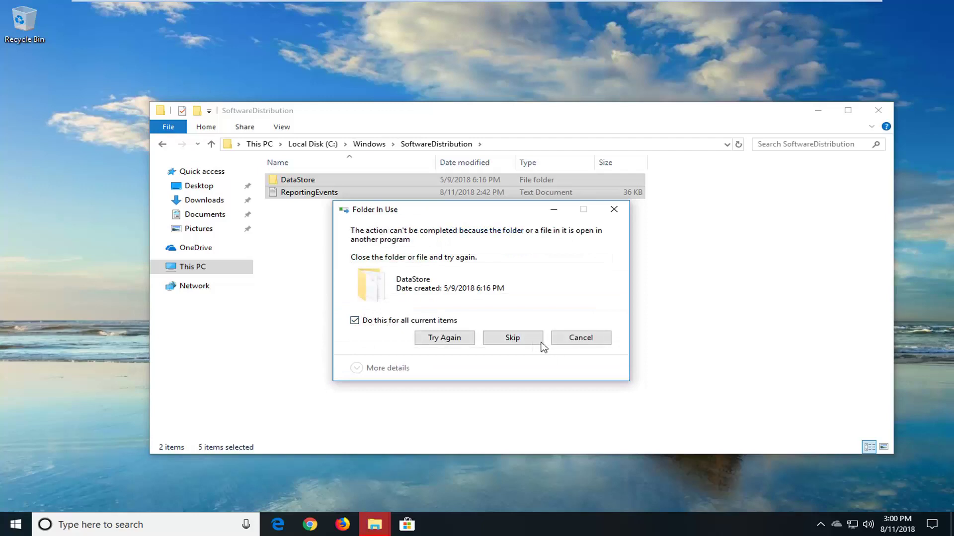
left_click(523, 343)
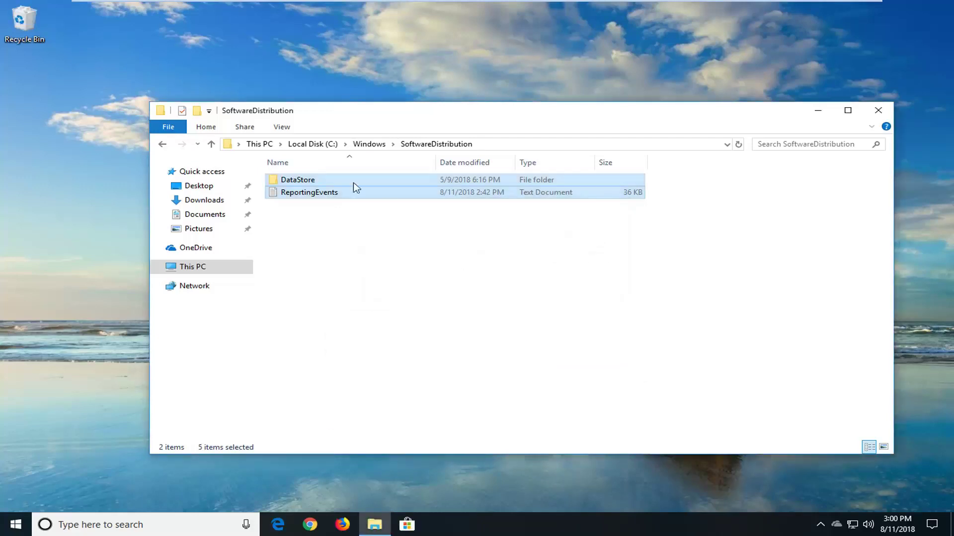
- Check the remaining DataStore folder, go back, and close the File Explorer window
double_click(320, 182)
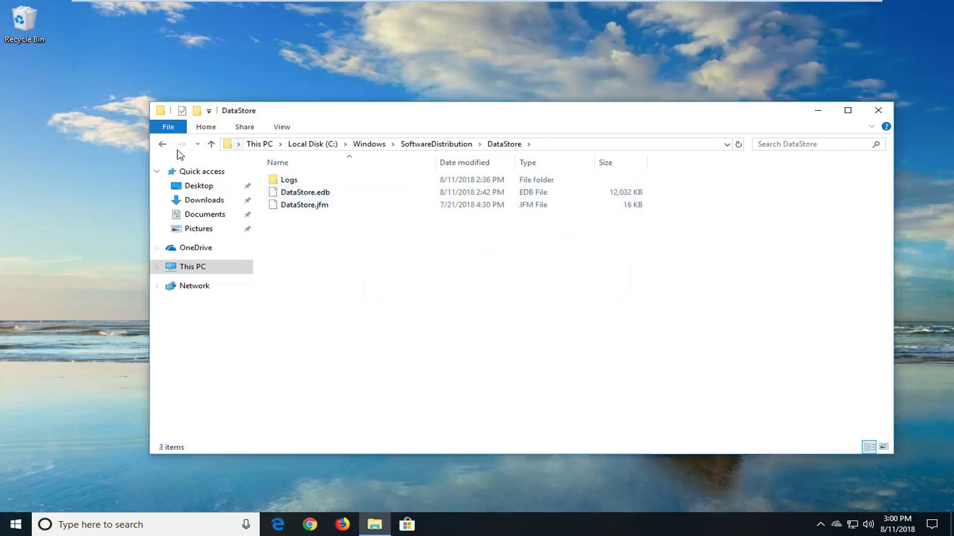
left_click(162, 144)
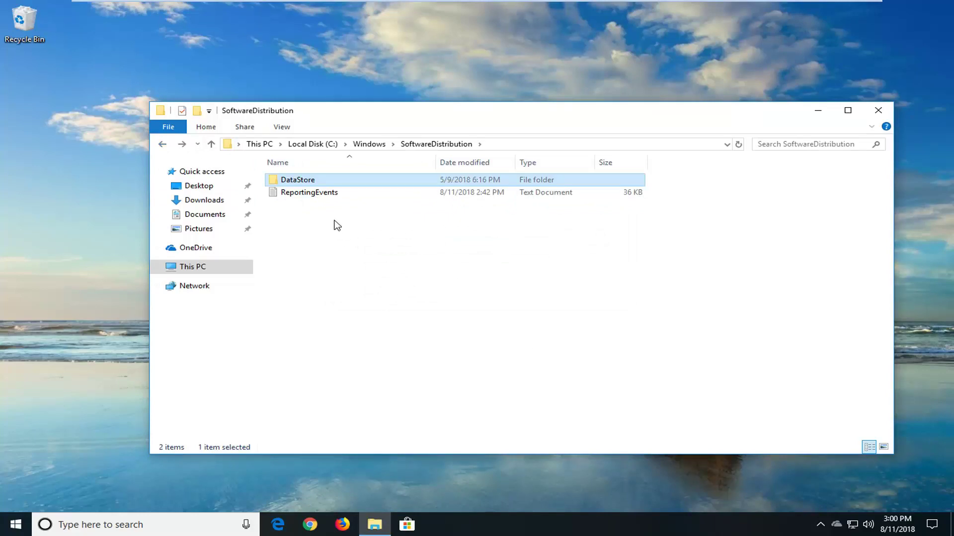
left_click(878, 111)
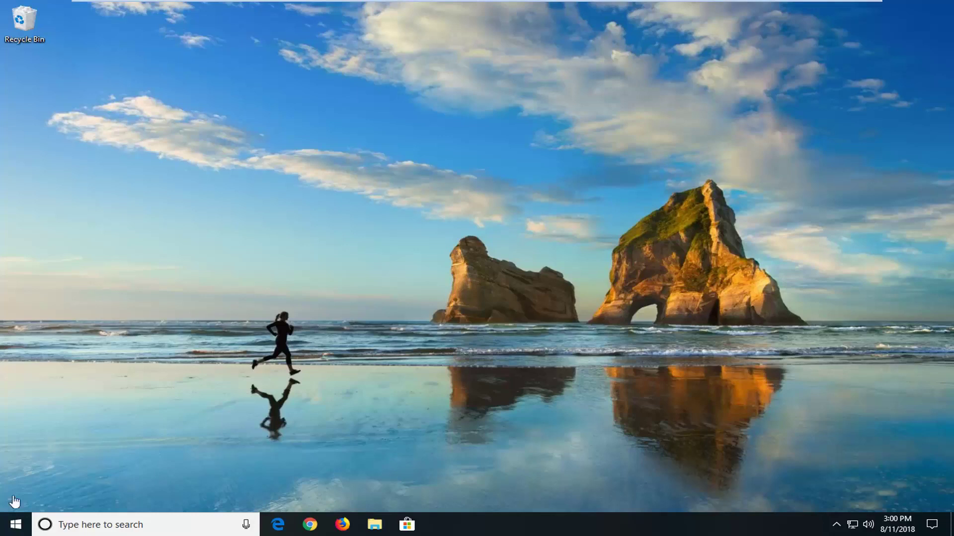
- Search Start for 'services' and launch the Services desktop app
left_click(15, 525)
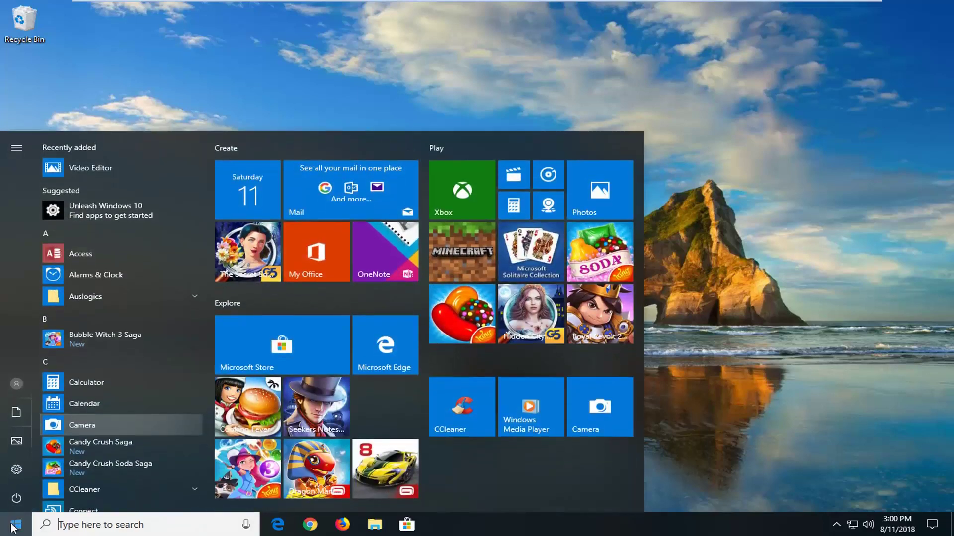
type("services")
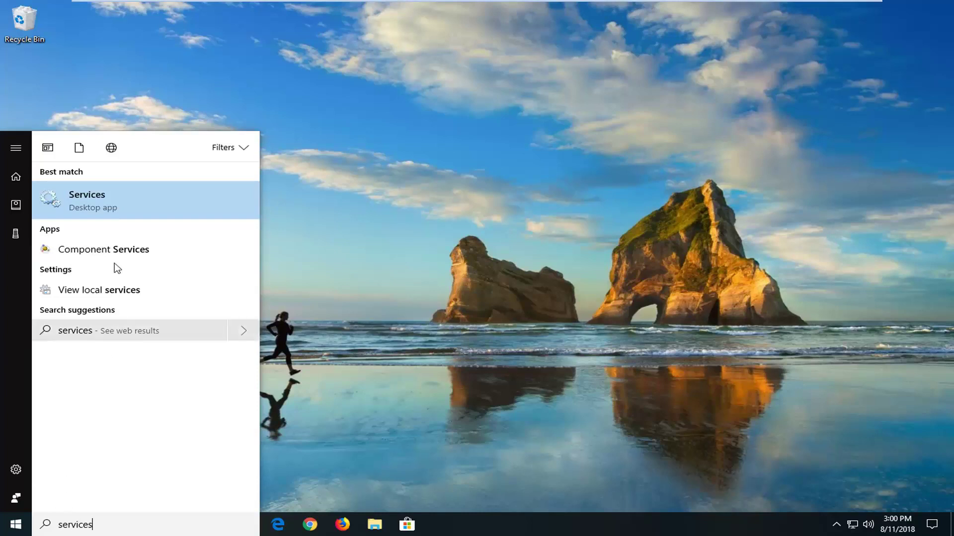
left_click(102, 200)
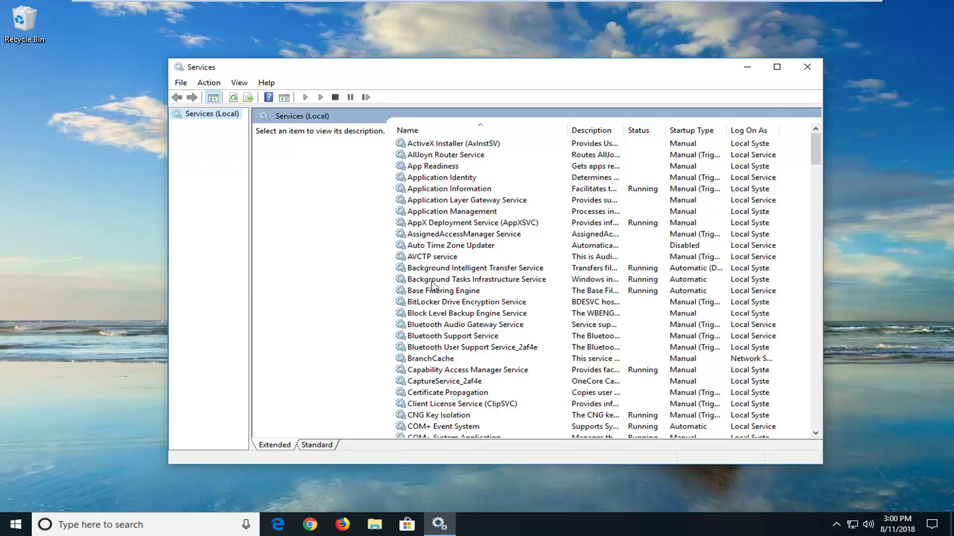
left_click(442, 270)
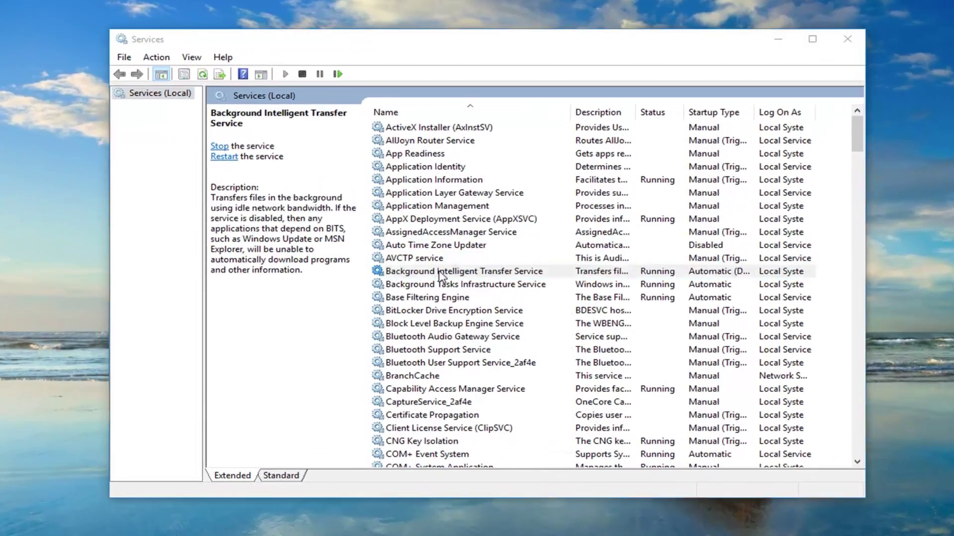
double_click(442, 271)
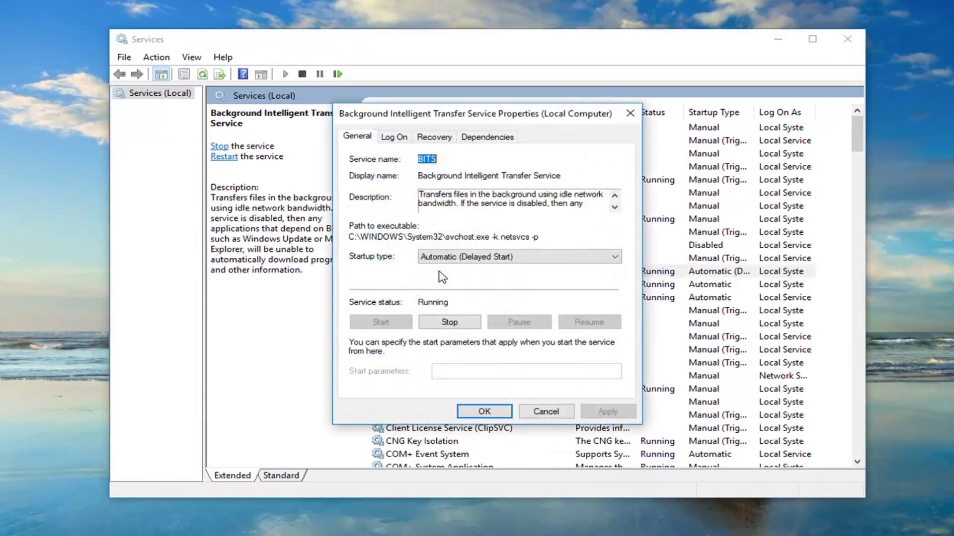
left_click(460, 259)
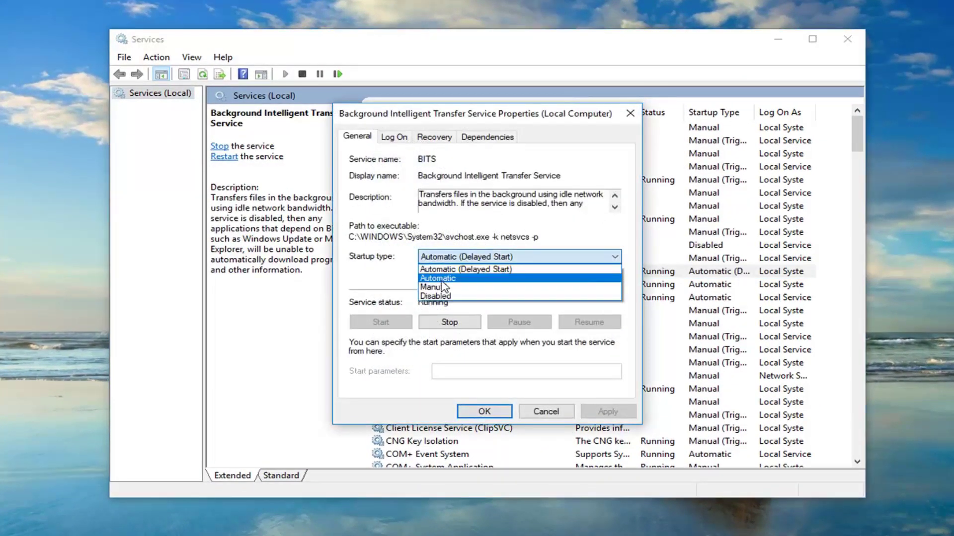
left_click(437, 260)
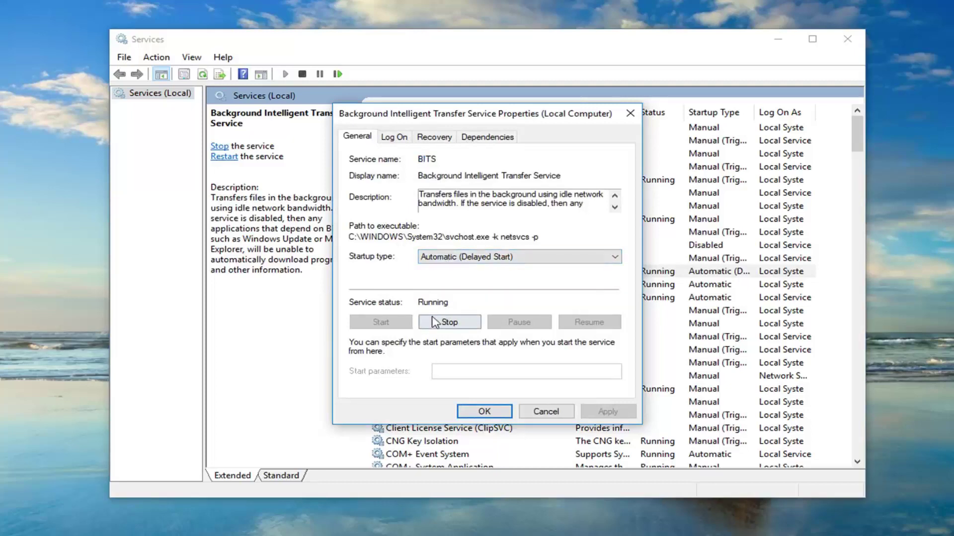
left_click(484, 412)
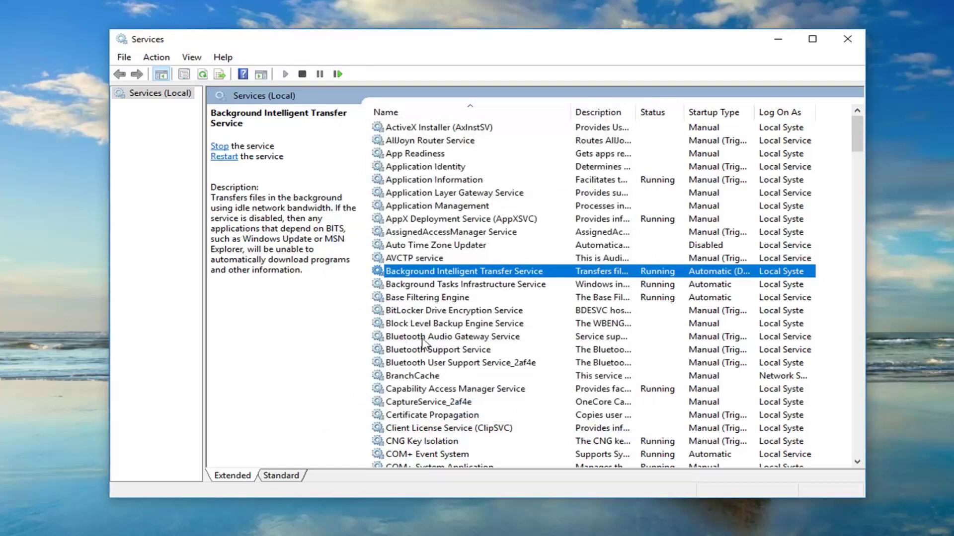
left_click(423, 389)
scroll(423, 405, "down", 4)
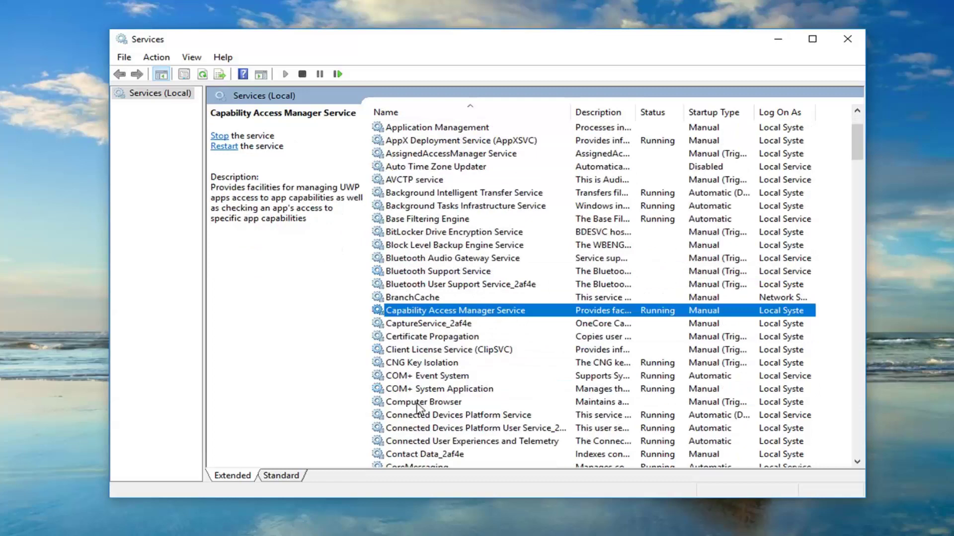
left_click(400, 417)
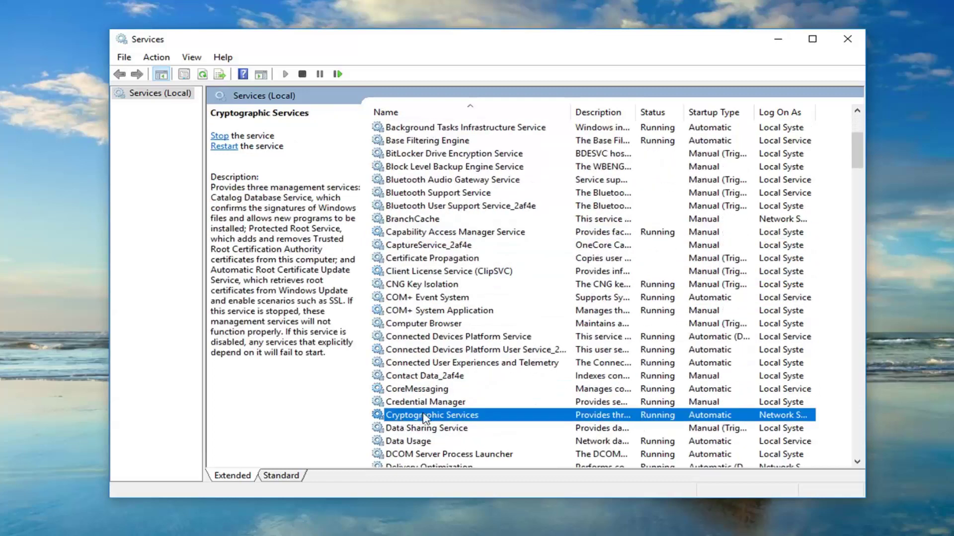
double_click(457, 416)
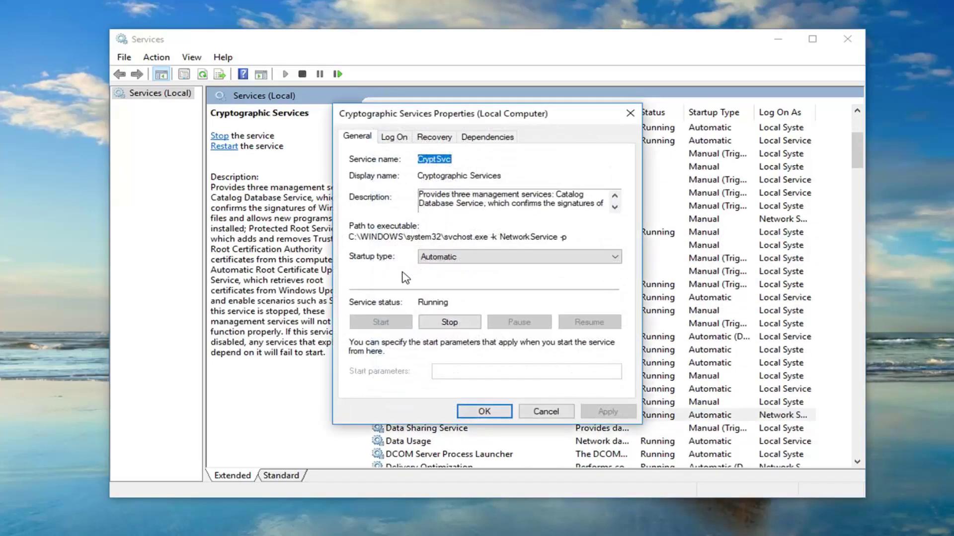
left_click(538, 415)
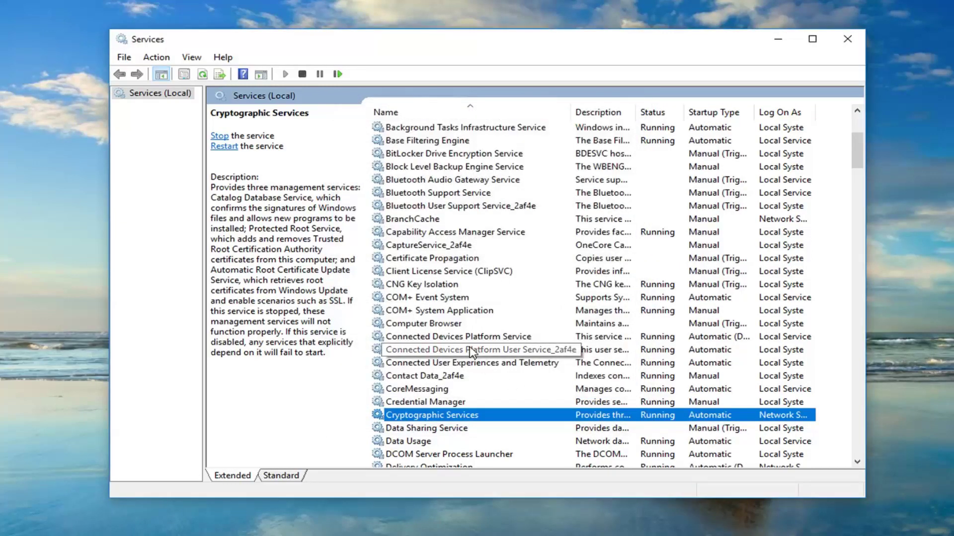
- Set the Windows Update service's startup type to Automatic, start it, and apply
scroll(471, 351, "down", 20)
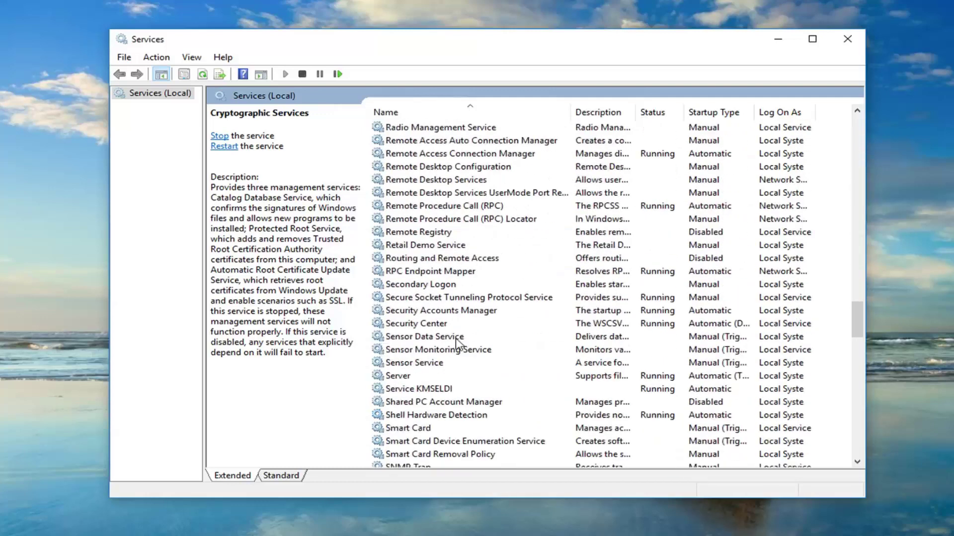
scroll(456, 342, "down", 15)
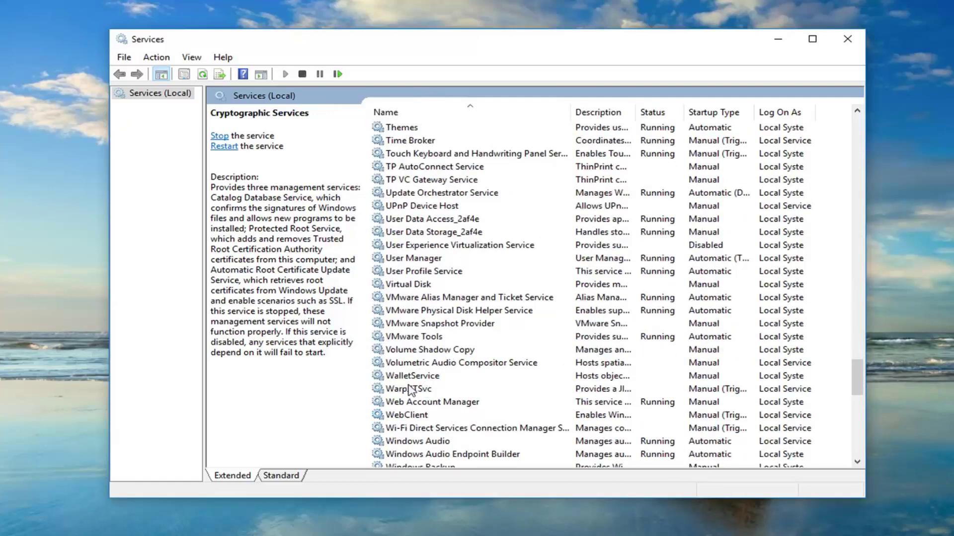
scroll(412, 318, "down", 2)
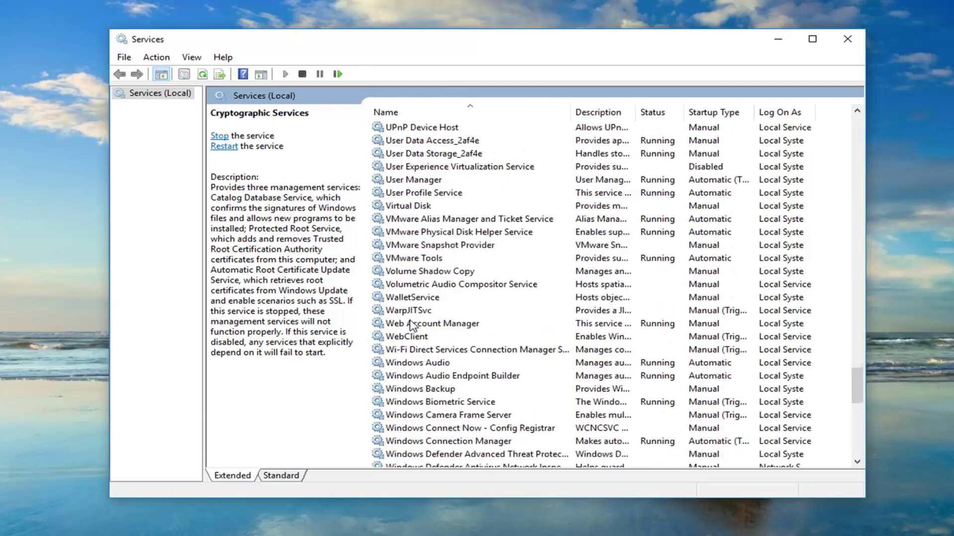
scroll(408, 420, "down", 2)
scroll(406, 420, "down", 7)
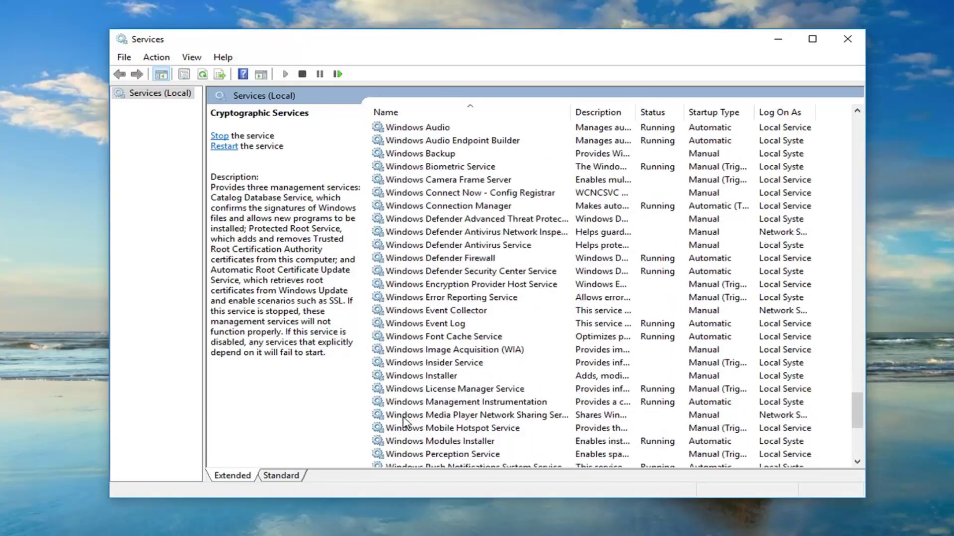
left_click(420, 428)
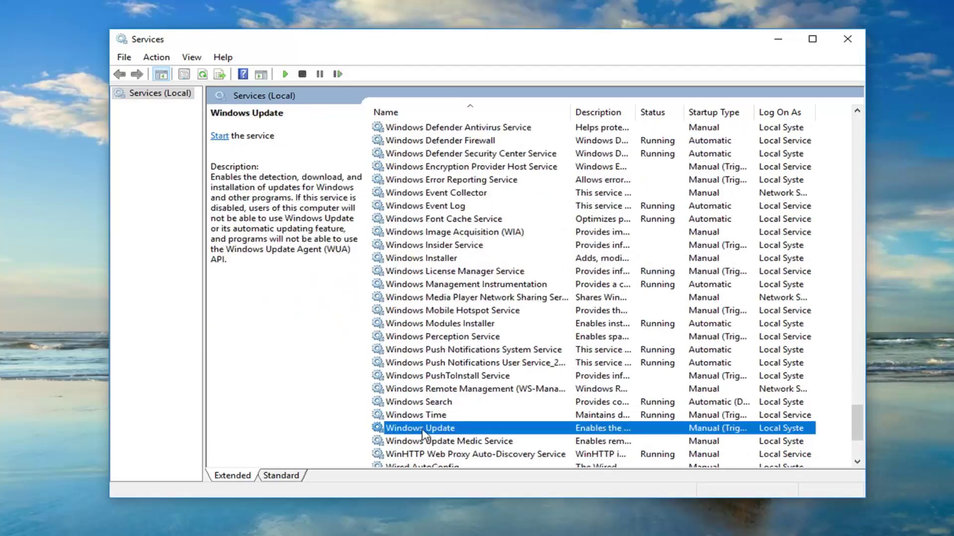
double_click(425, 430)
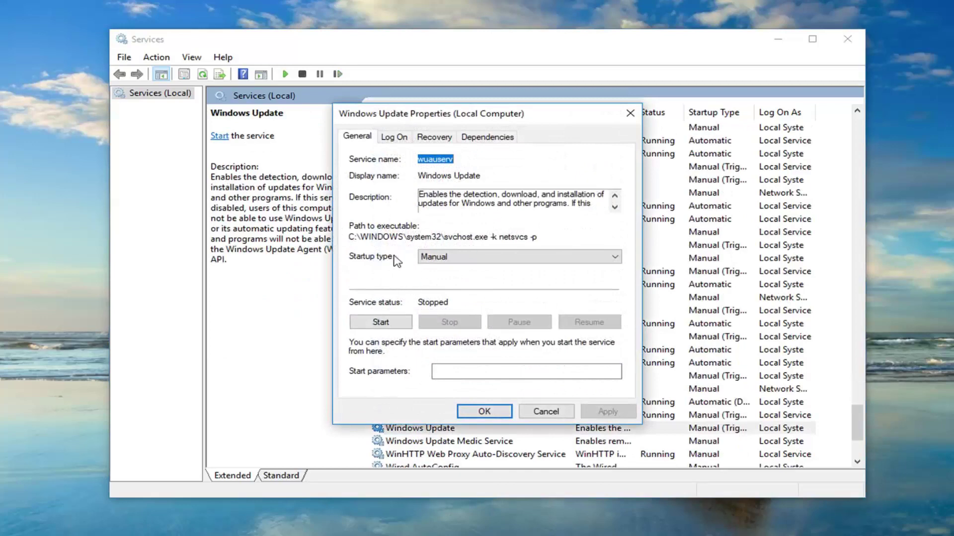
left_click(447, 256)
left_click(427, 280)
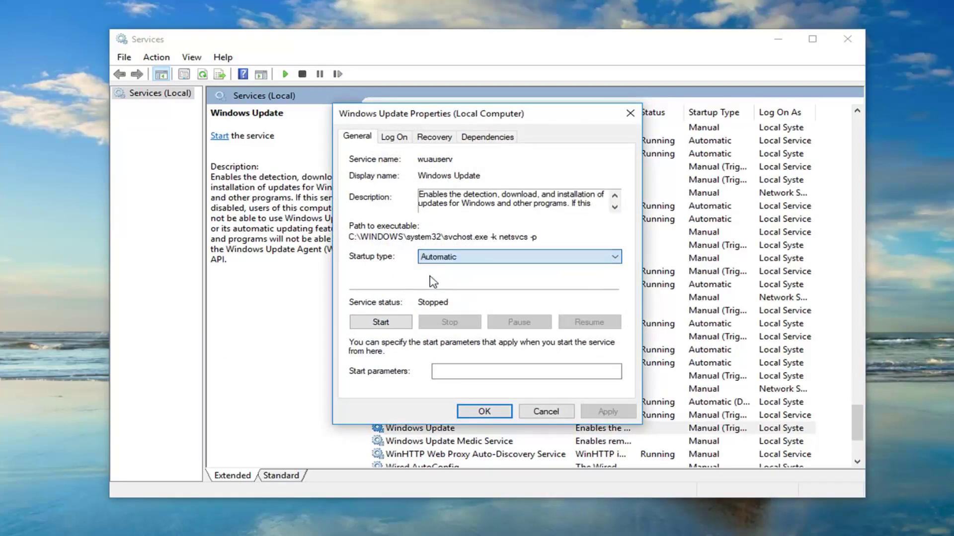
left_click(381, 323)
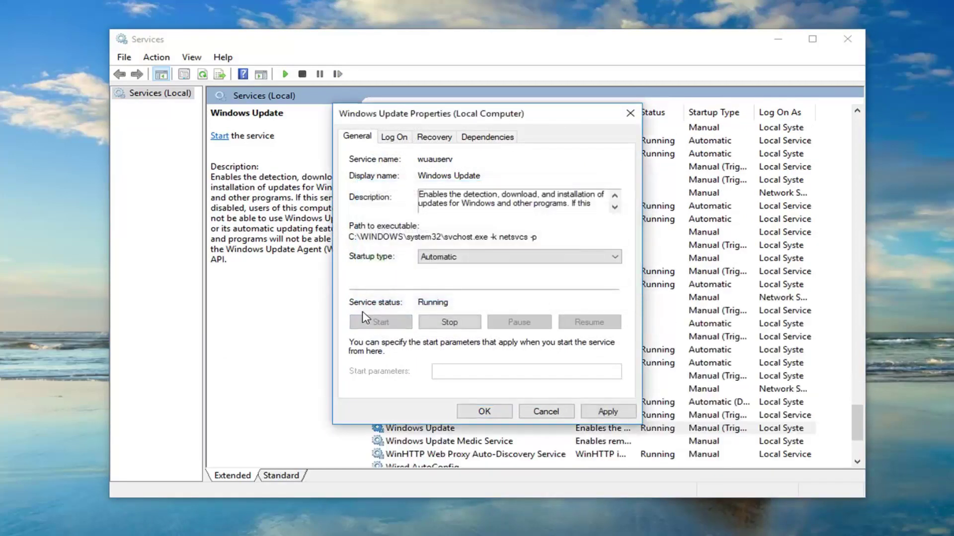
left_click(608, 411)
- Confirm the Windows Update Properties dialog with OK, leaving the service Running and Automatic
left_click(483, 412)
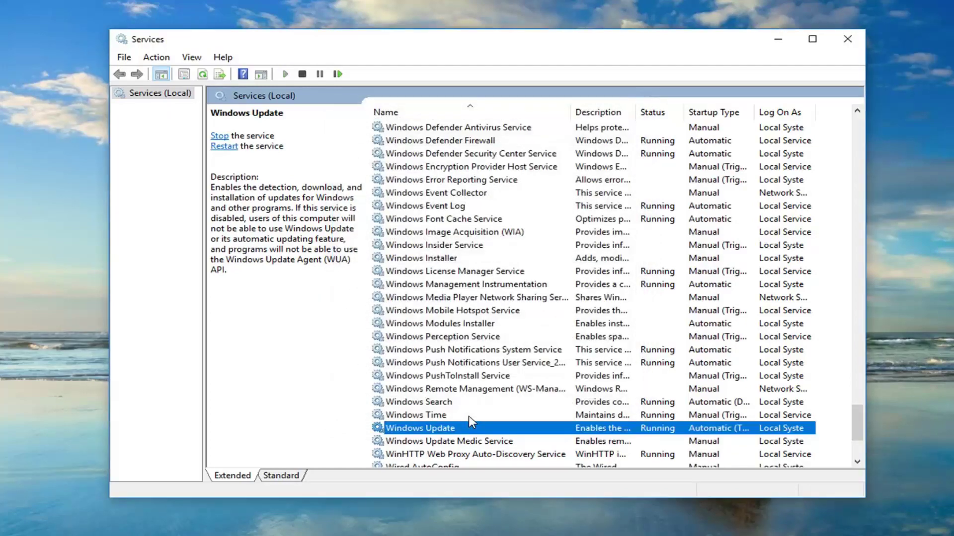